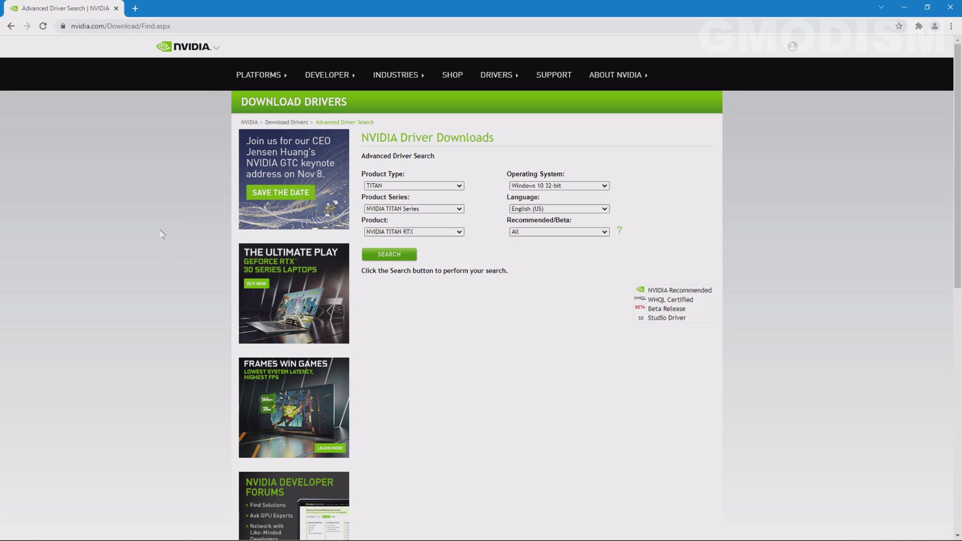
Open NVIDIA's Advanced Driver Search page (nvidia.com/Download/Find.aspx) in Chrome.
{"action": "mouse_move", "coordinate": [375, 538]}
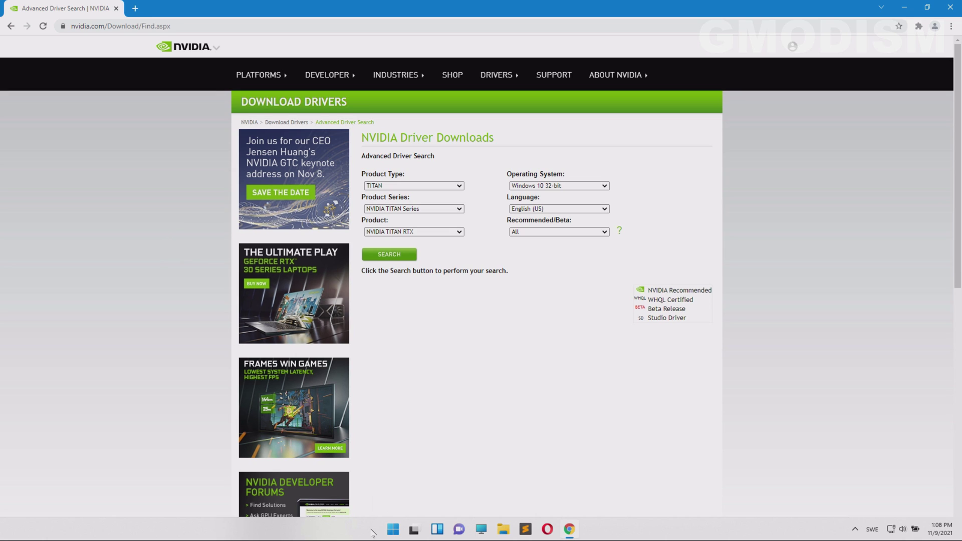
Snap Device Manager left of Chrome and open the NVIDIA GeForce GTX 950M adapter's properties.
{"action": "right_click", "coordinate": [394, 530]}
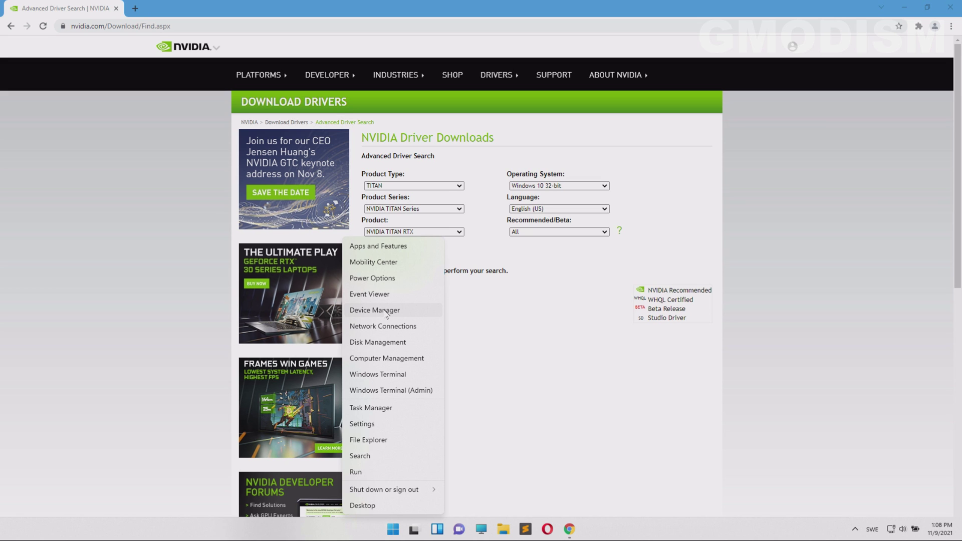
{"action": "left_click", "coordinate": [387, 311]}
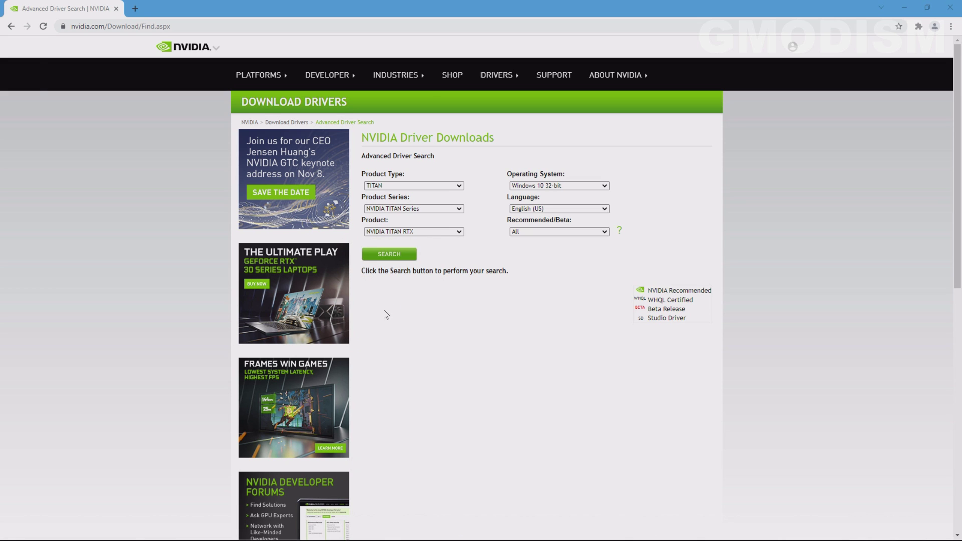
{"action": "left_click_drag", "start_coordinate": [241, 8], "coordinate": [960, 107]}
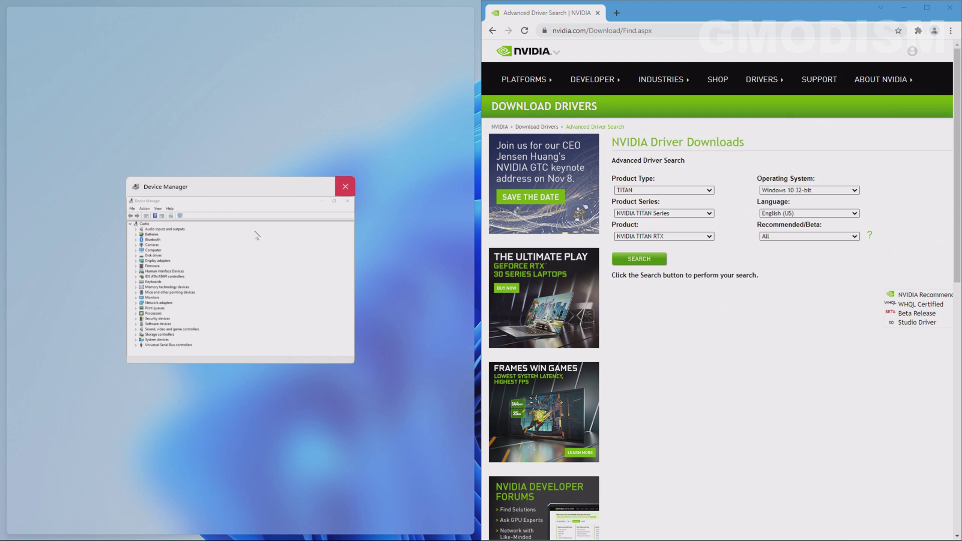
{"action": "left_click", "coordinate": [241, 243]}
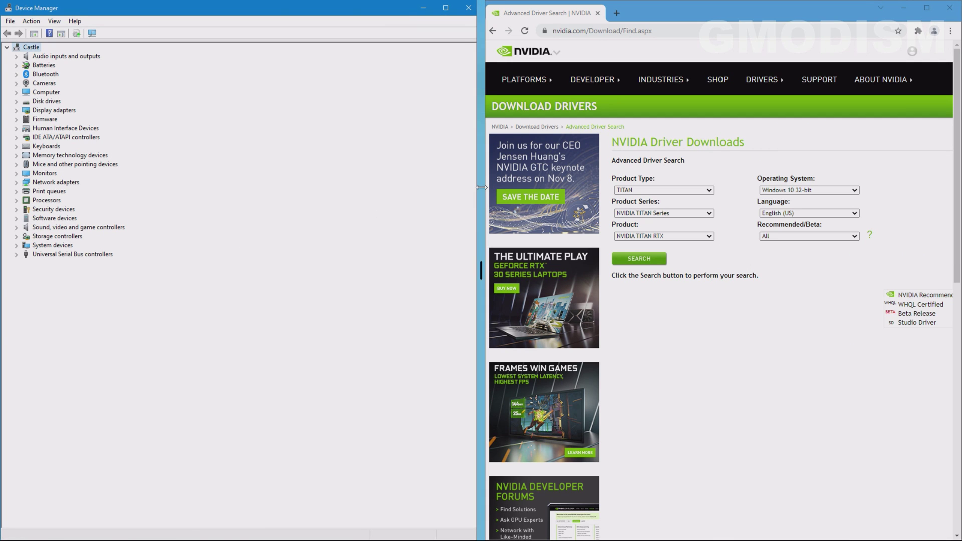
{"action": "left_click_drag", "start_coordinate": [481, 166], "coordinate": [293, 166]}
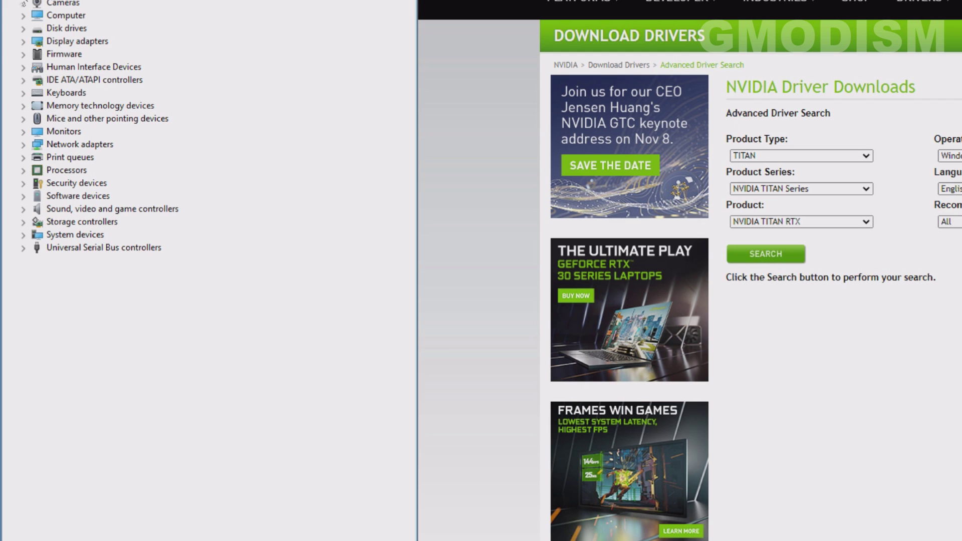
{"action": "left_click", "coordinate": [23, 41]}
{"action": "double_click", "coordinate": [93, 67]}
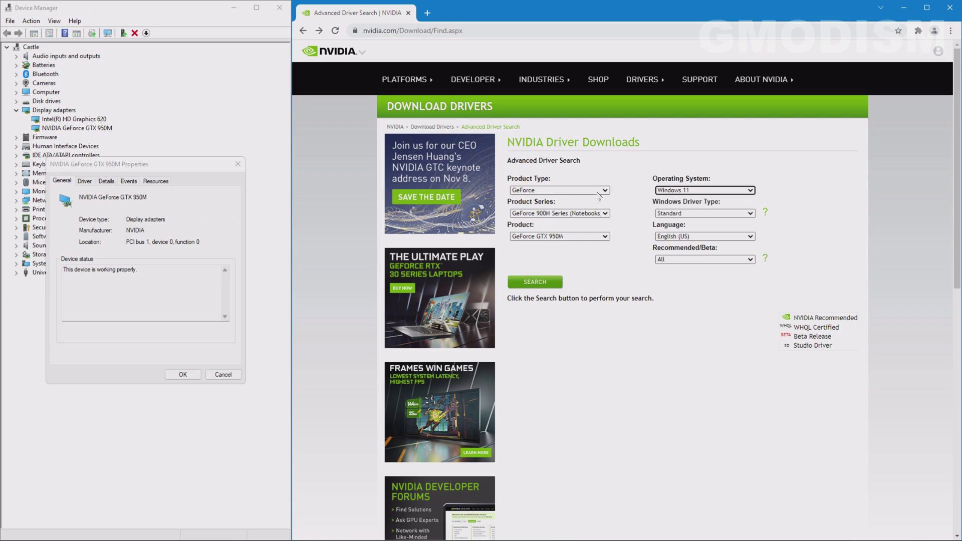
Select GeForce, GeForce 900M Series (Notebooks), GeForce GTX 950M and Windows 11 in the driver search.
{"action": "left_click", "coordinate": [858, 157]}
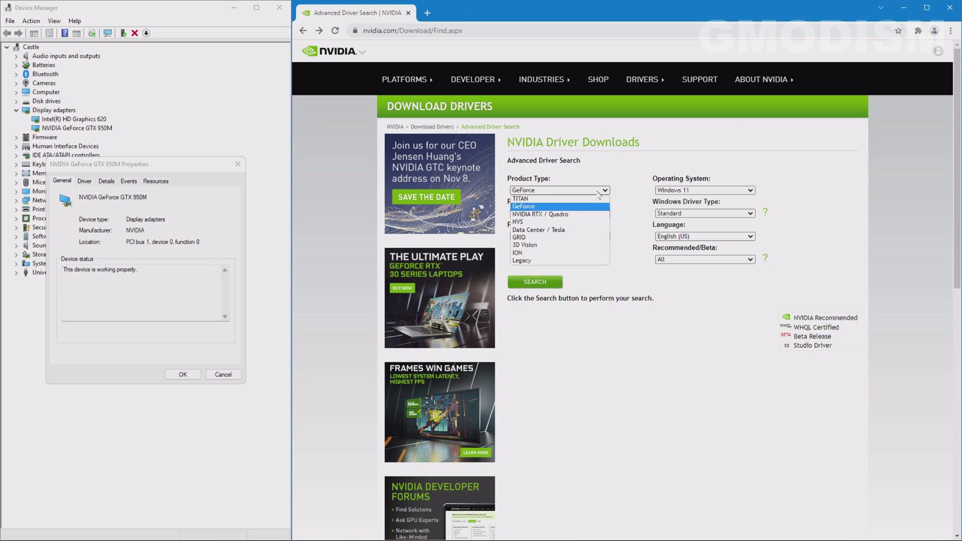
{"action": "left_click", "coordinate": [574, 207]}
{"action": "left_click", "coordinate": [703, 190]}
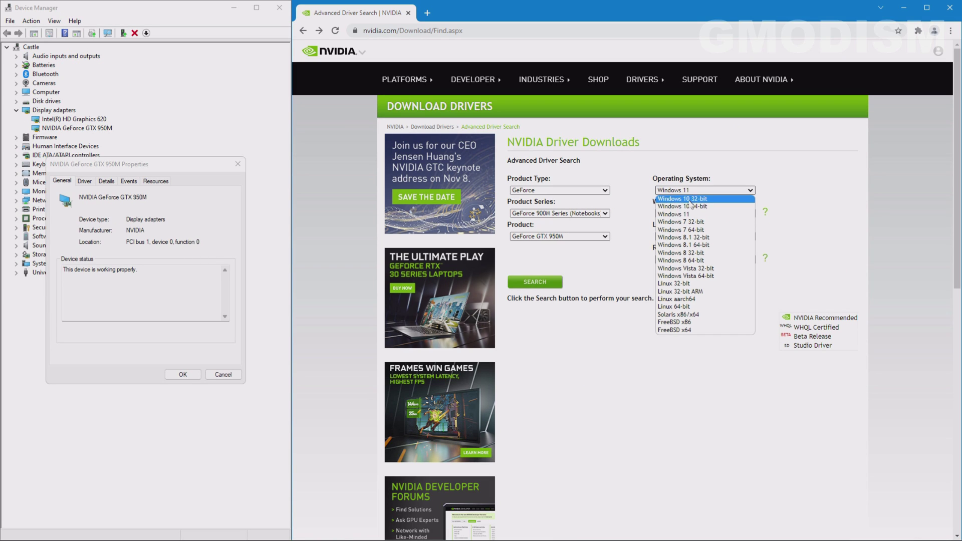
{"action": "left_click", "coordinate": [689, 214]}
{"action": "left_click", "coordinate": [576, 213]}
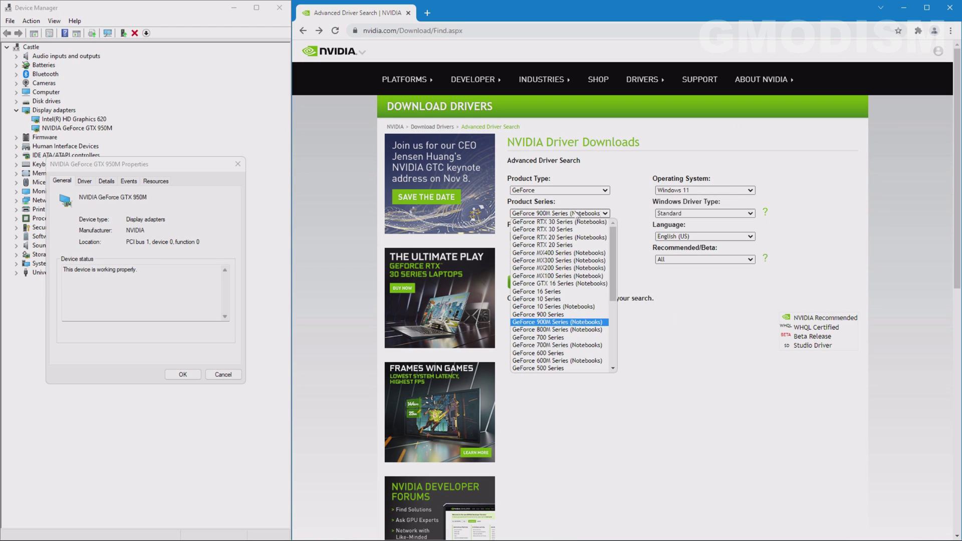
{"action": "left_click", "coordinate": [561, 323]}
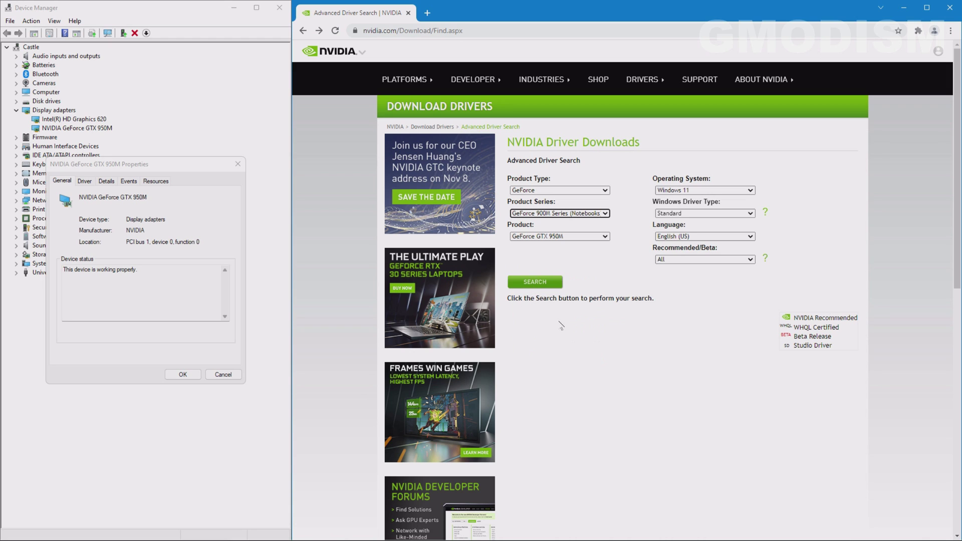
{"action": "left_click", "coordinate": [563, 237]}
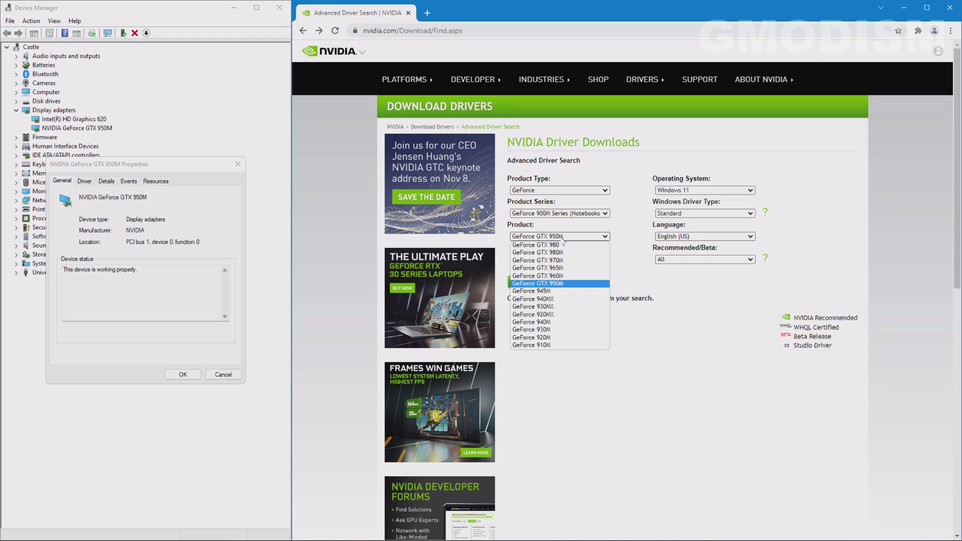
{"action": "left_click", "coordinate": [583, 283]}
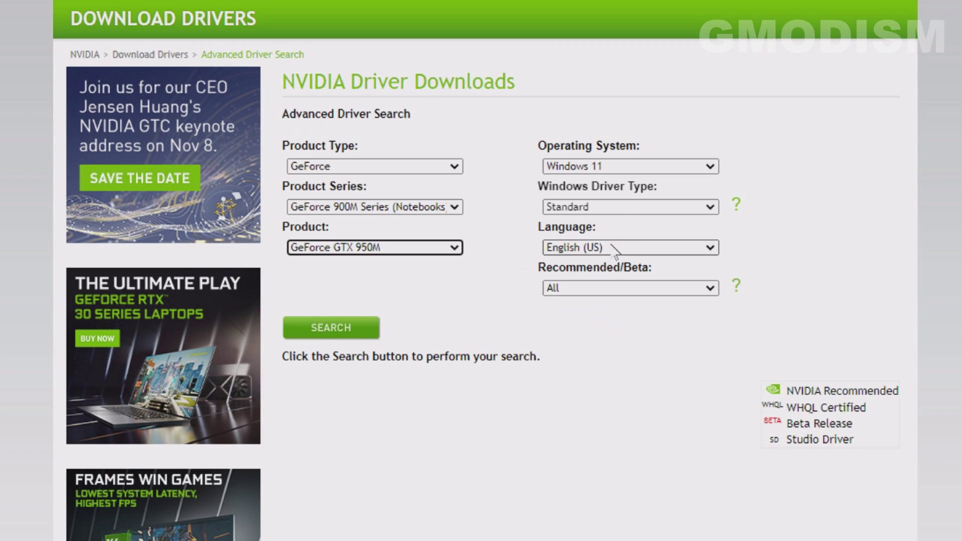
Choose Standard driver type, English (US) and Recommended/Certified, then run the search.
{"action": "left_click", "coordinate": [703, 215]}
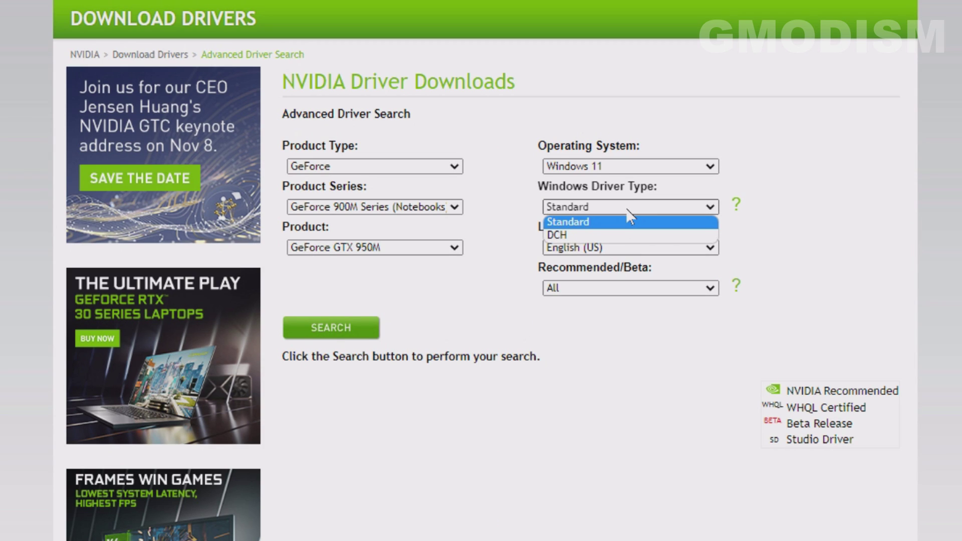
{"action": "left_click", "coordinate": [592, 226]}
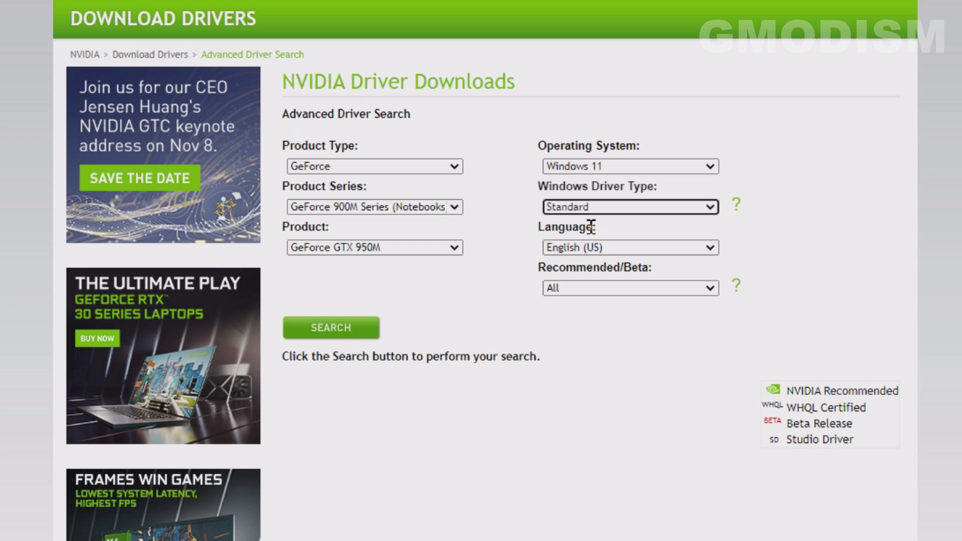
{"action": "left_click", "coordinate": [616, 248]}
{"action": "left_click", "coordinate": [620, 248]}
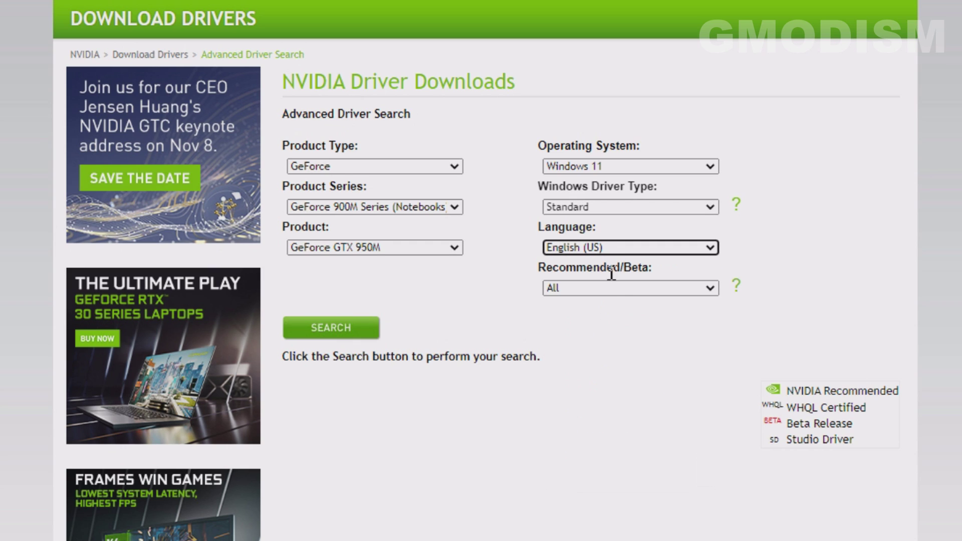
{"action": "left_click", "coordinate": [608, 289]}
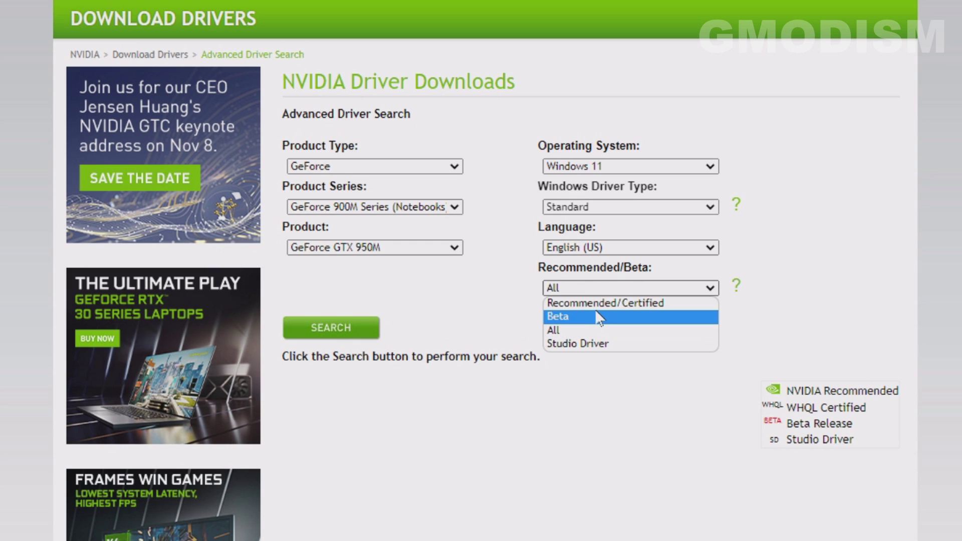
{"action": "left_click", "coordinate": [607, 303]}
{"action": "left_click", "coordinate": [353, 335]}
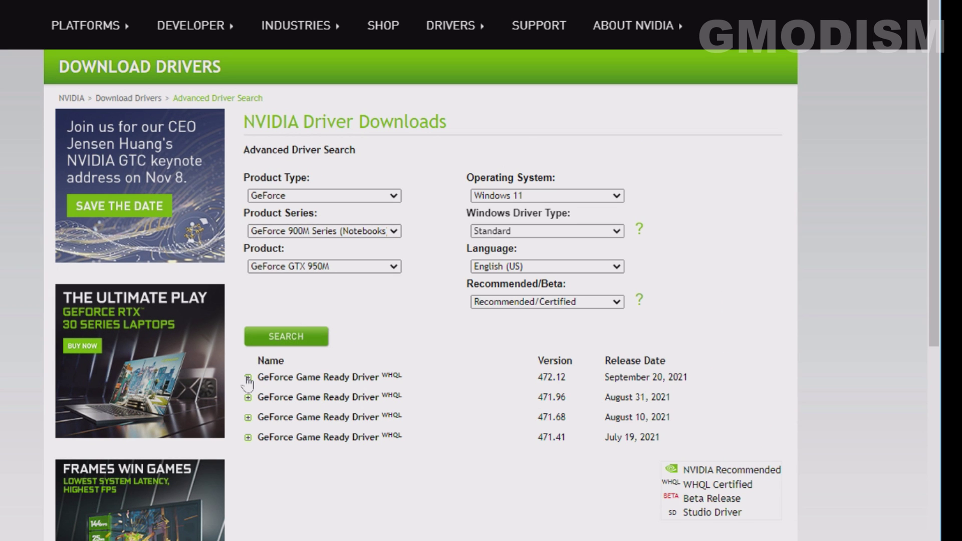
Download the 701 MB Game Ready 472.12 installer and close the adapter's properties dialog.
{"action": "left_click", "coordinate": [287, 375]}
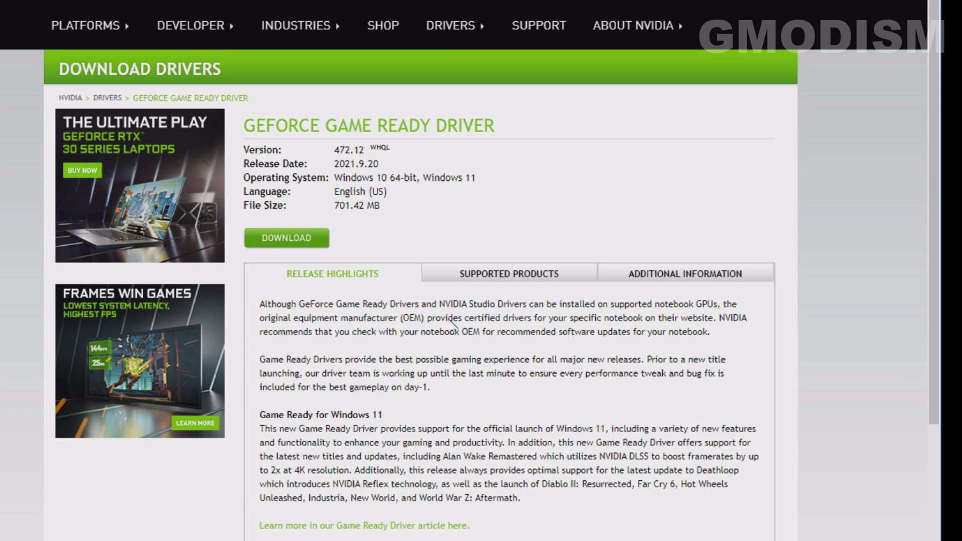
{"action": "left_click", "coordinate": [296, 243]}
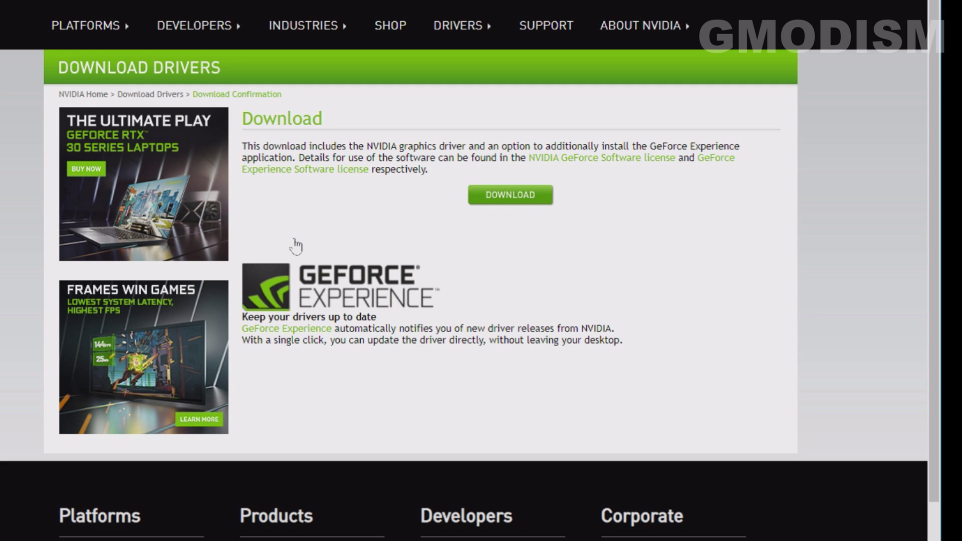
{"action": "left_click", "coordinate": [511, 197]}
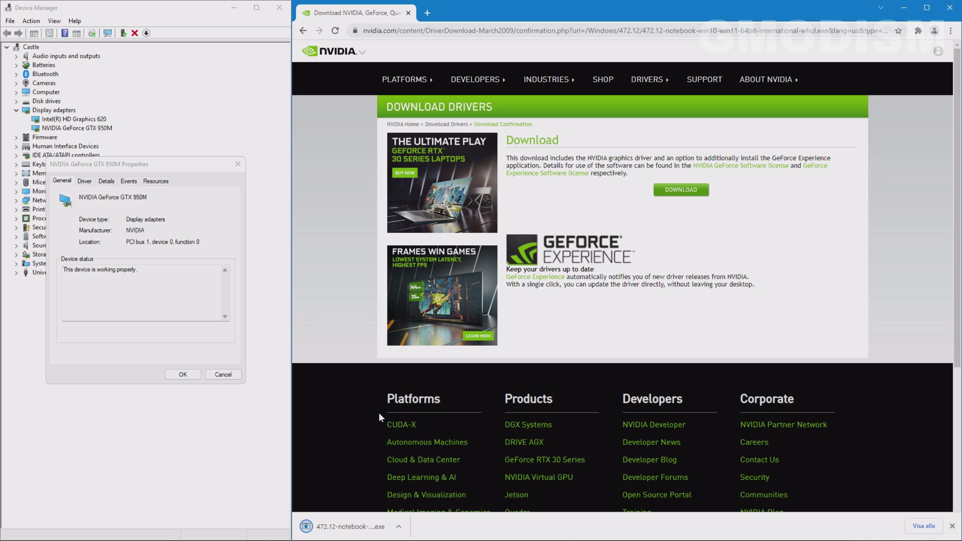
{"action": "left_click", "coordinate": [238, 164]}
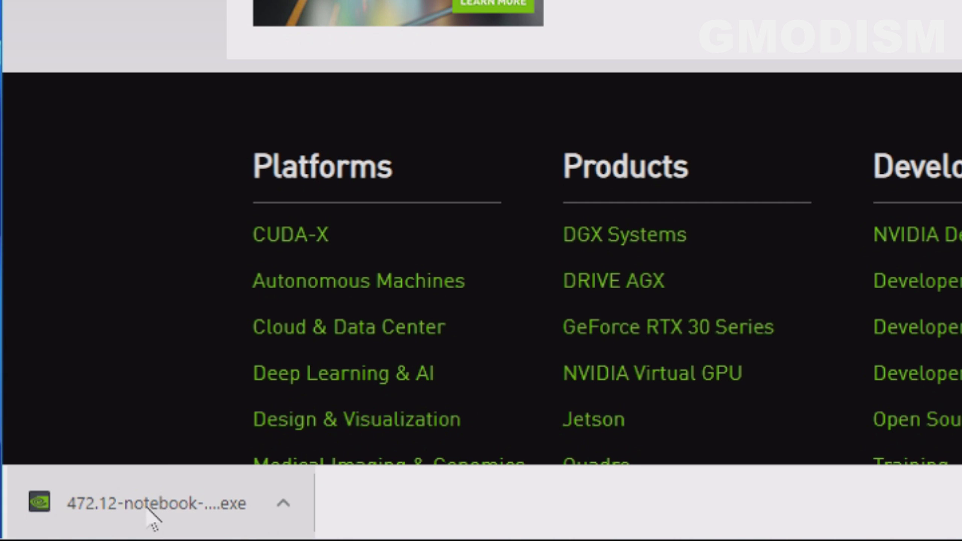
Run the downloaded 472.12 .exe, pick NVIDIA Graphics Driver only, and agree to the licence.
{"action": "left_click", "coordinate": [347, 527]}
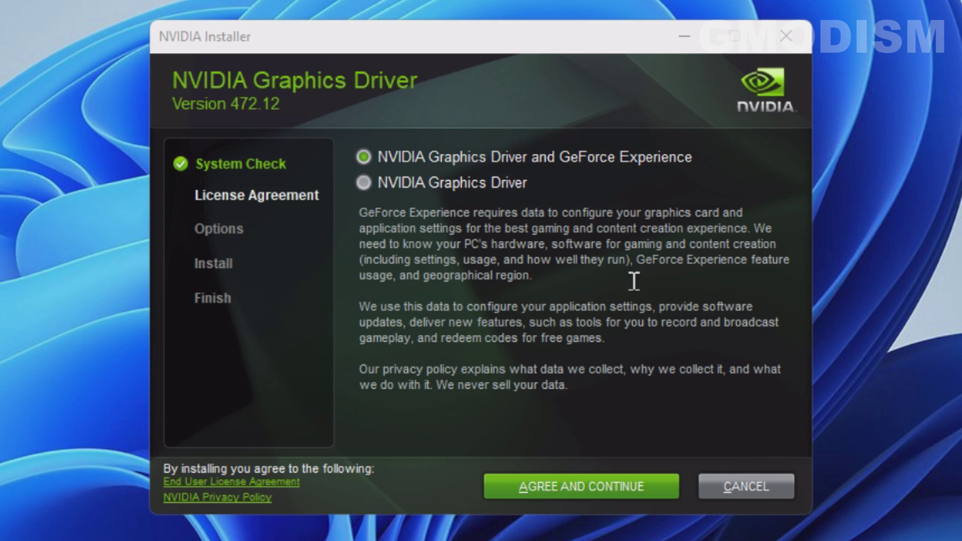
{"action": "left_click", "coordinate": [363, 183]}
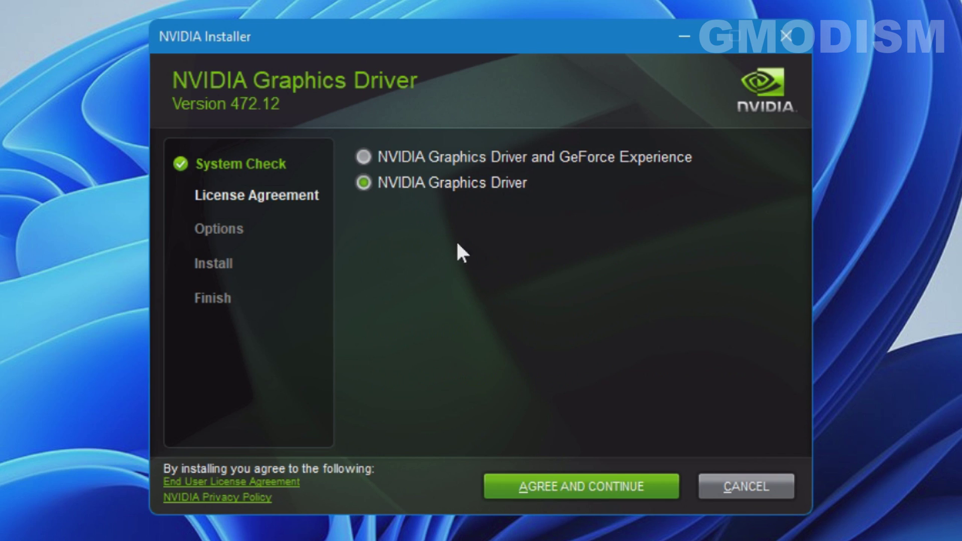
{"action": "left_click", "coordinate": [587, 493]}
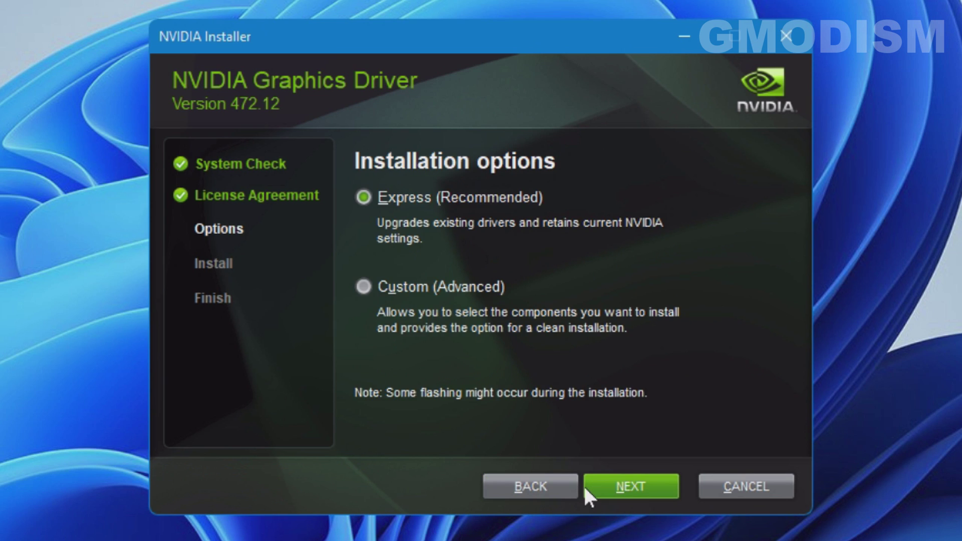
Install driver 472.12 via Custom (Advanced) with Perform a clean installation checked.
{"action": "left_click", "coordinate": [364, 287]}
{"action": "left_click", "coordinate": [631, 484]}
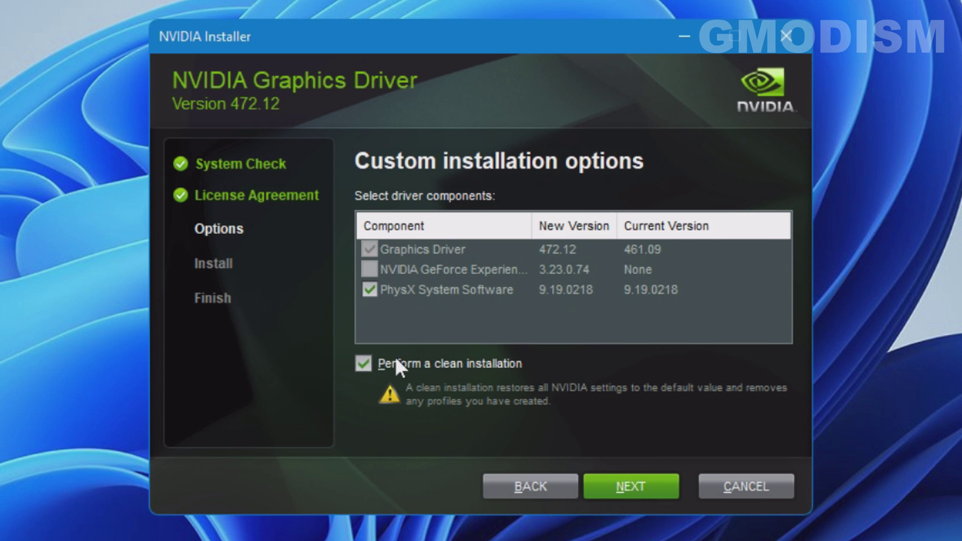
{"action": "left_click", "coordinate": [633, 482]}
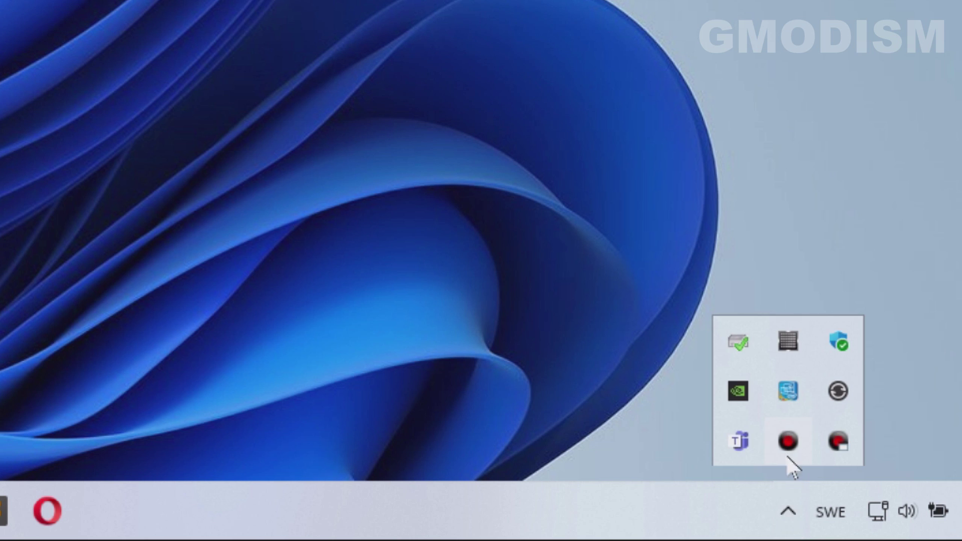
Open NVIDIA Control Panel from the system tray to confirm driver 472.12 on the GTX 950M.
{"action": "left_click", "coordinate": [737, 387]}
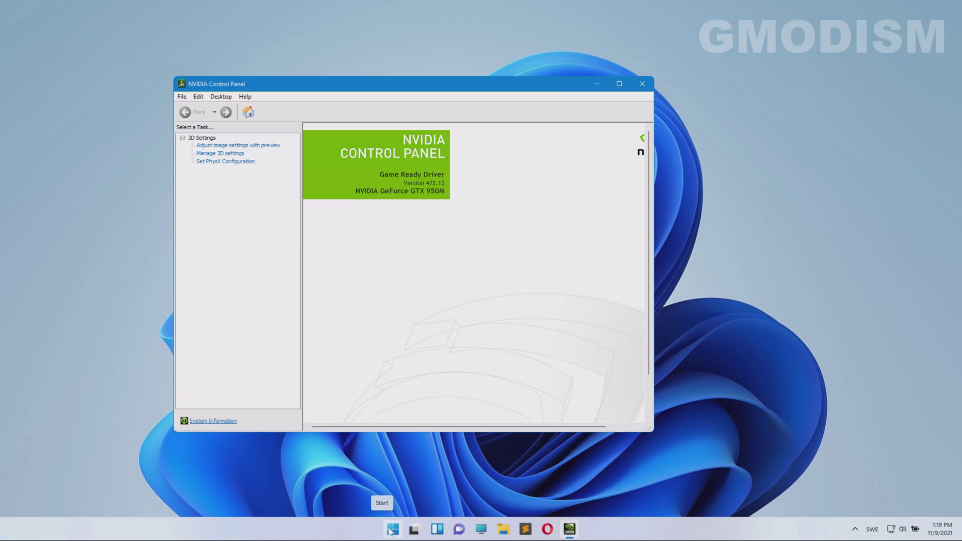
{"action": "right_click", "coordinate": [391, 531]}
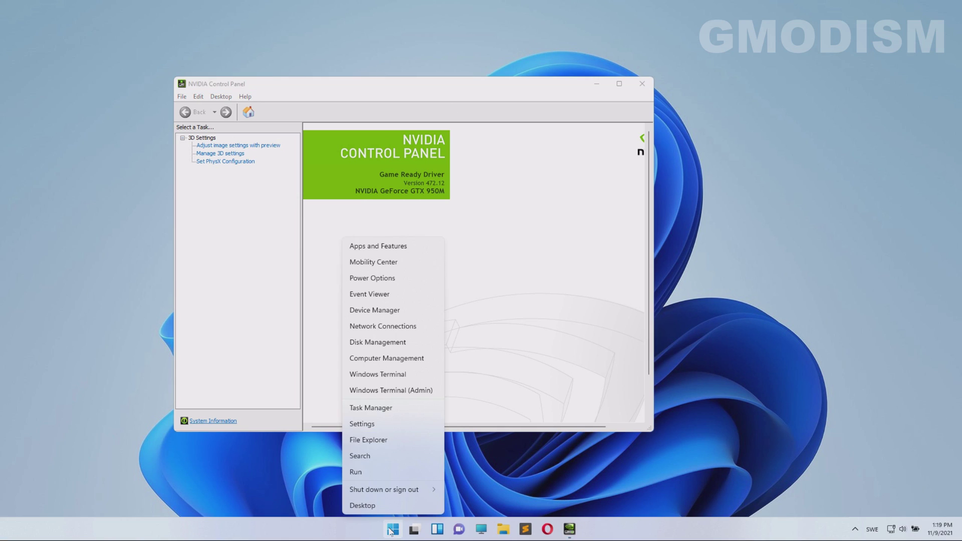
{"action": "left_click", "coordinate": [378, 308]}
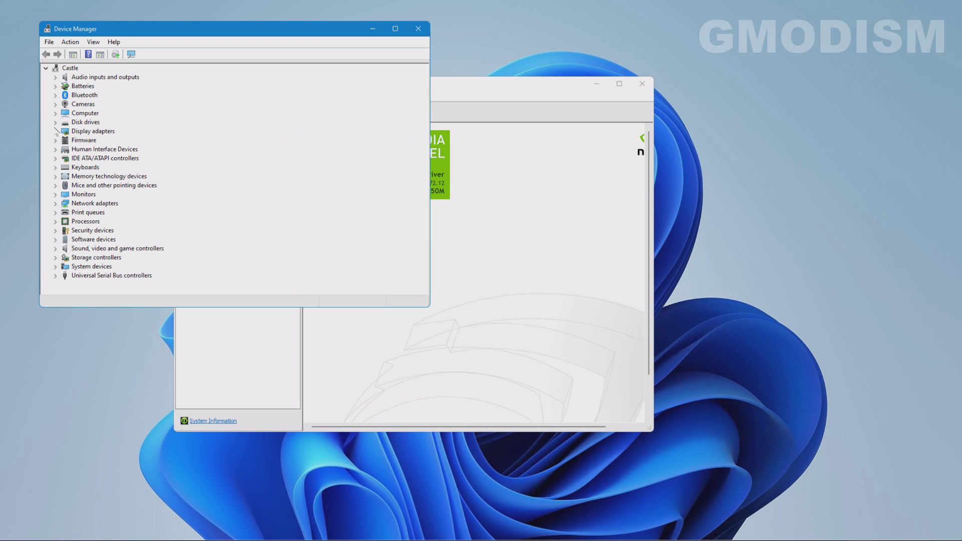
{"action": "left_click", "coordinate": [55, 131]}
{"action": "double_click", "coordinate": [113, 149]}
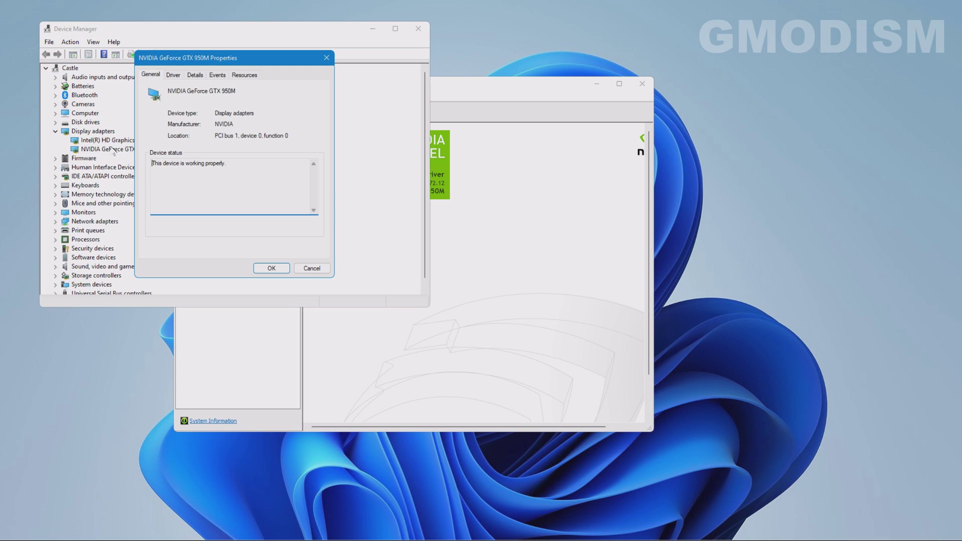
{"action": "left_click", "coordinate": [175, 75]}
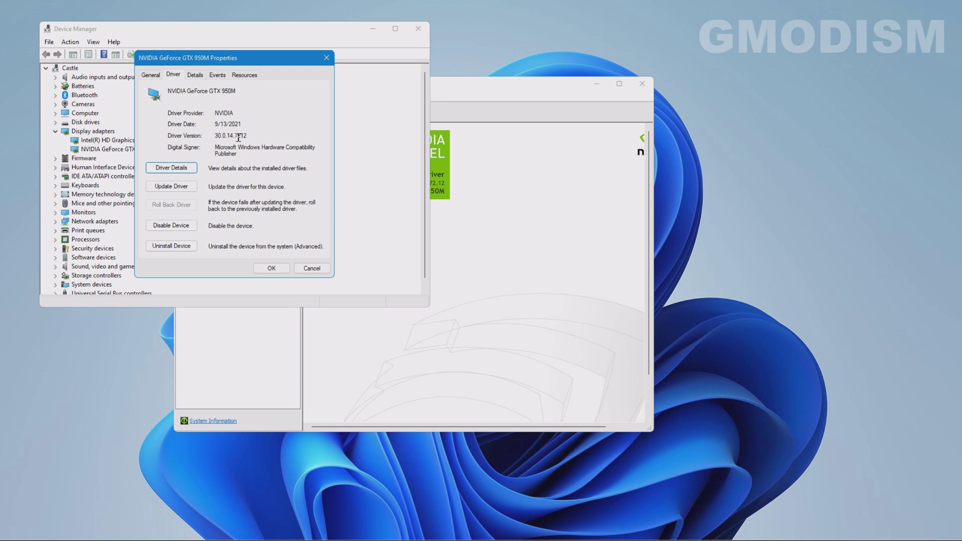
{"action": "left_click_drag", "start_coordinate": [214, 123], "coordinate": [245, 124]}
{"action": "left_click", "coordinate": [276, 271]}
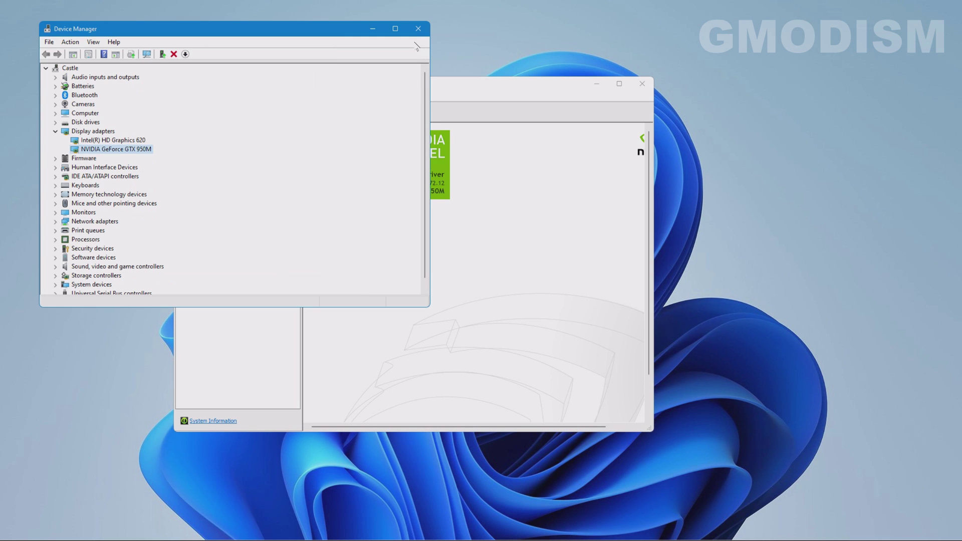
{"action": "left_click", "coordinate": [418, 29]}
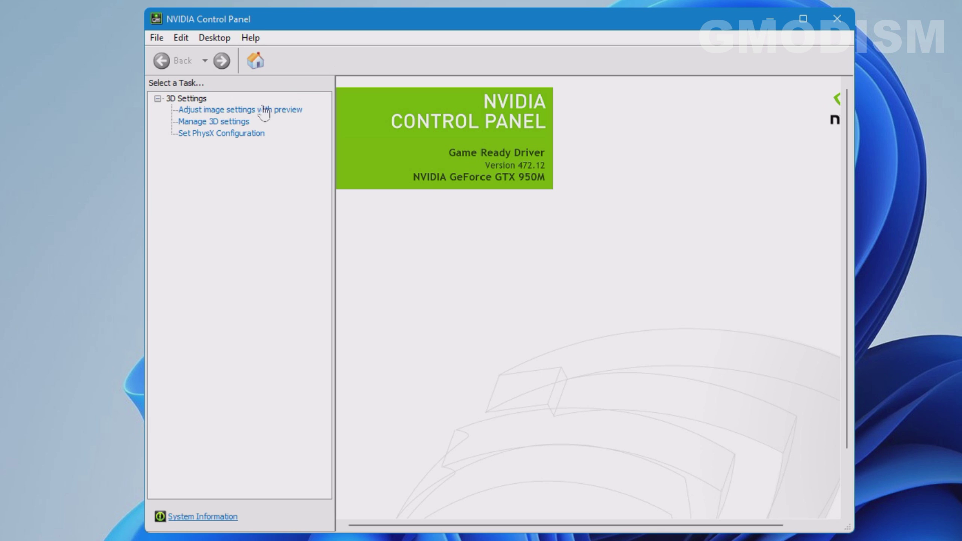
Open the 'Adjust image settings with preview' task under 3D Settings.
{"action": "left_click", "coordinate": [238, 111]}
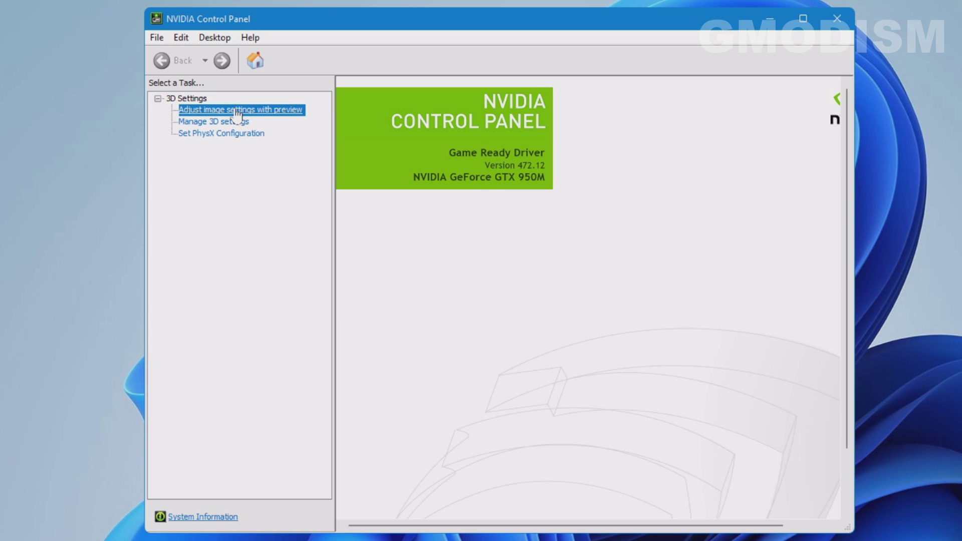